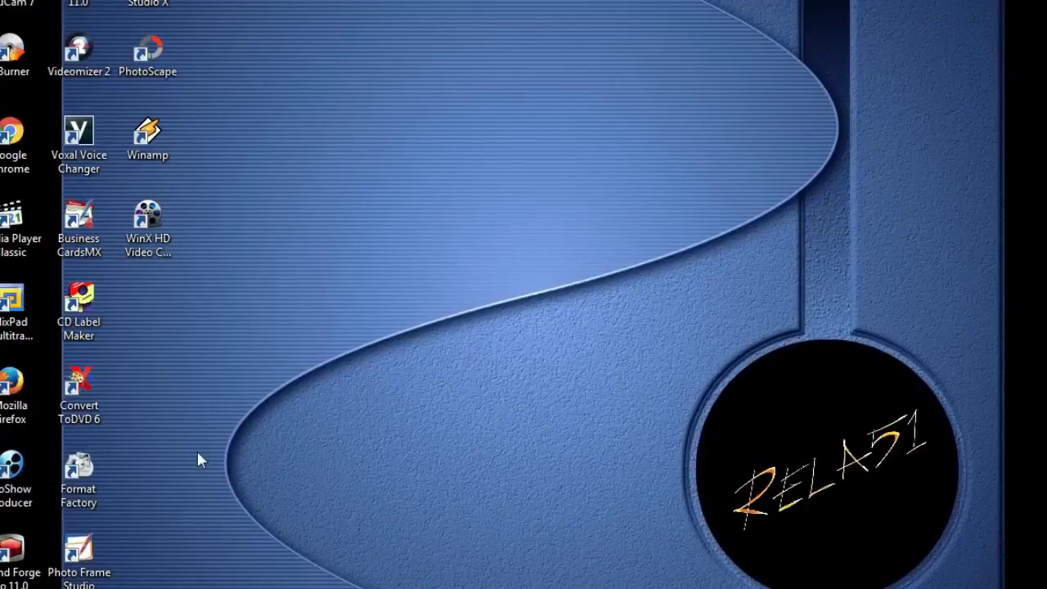
- Open the Downloads folder in a file explorer window and move the window slightly up on the desktop
key("super+e")
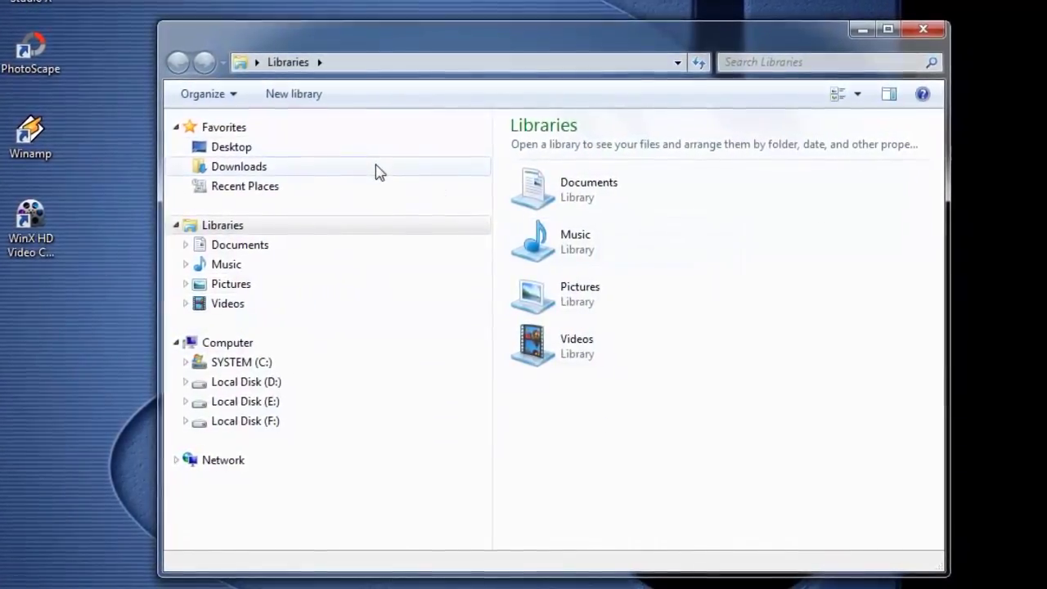
left_click(375, 168)
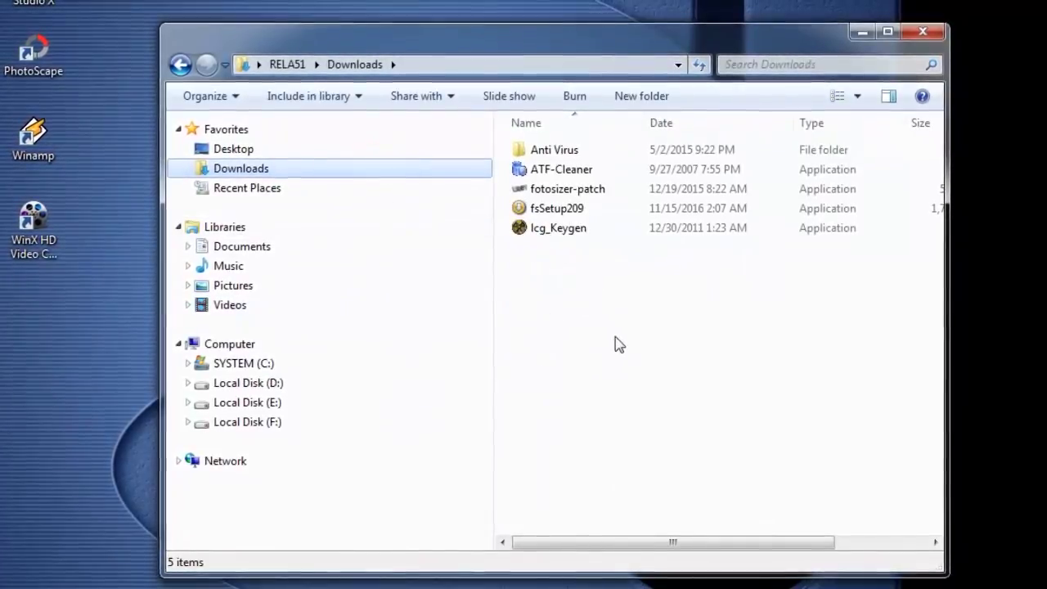
mouse_move(550, 219)
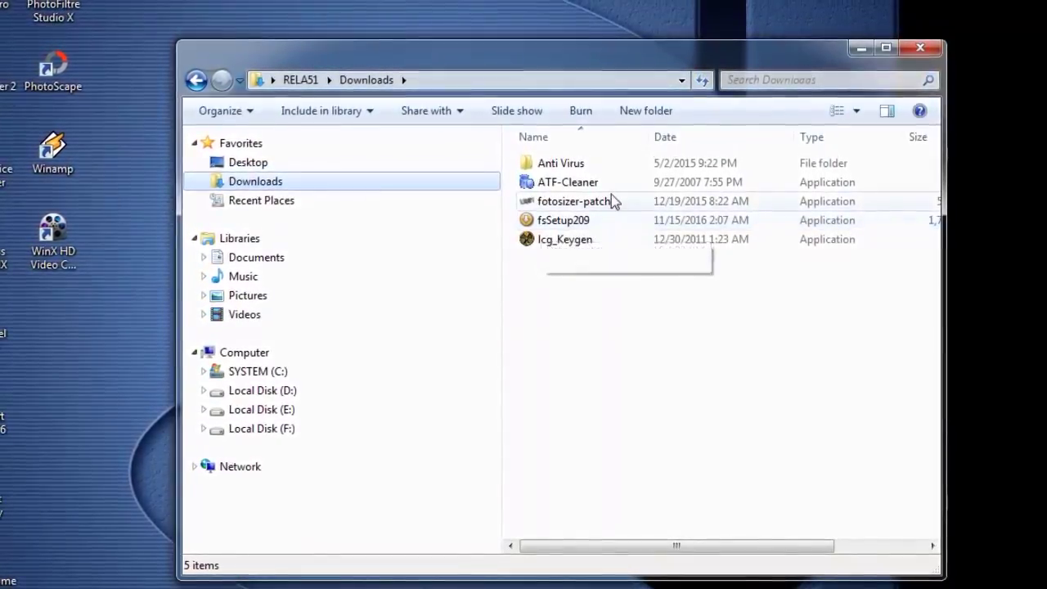
mouse_move(618, 206)
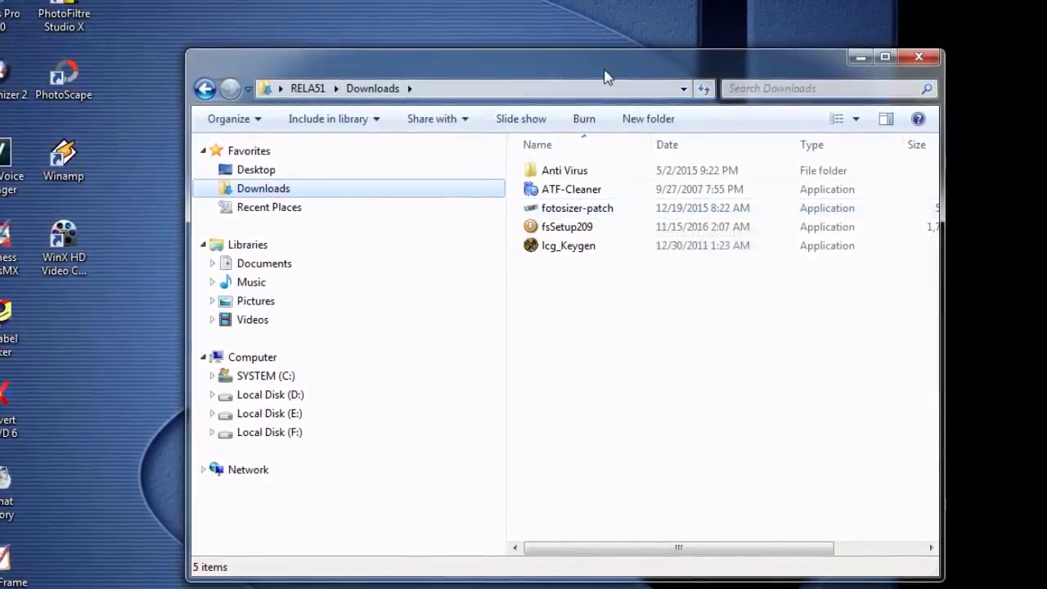
left_click_drag(606, 76, 618, 52)
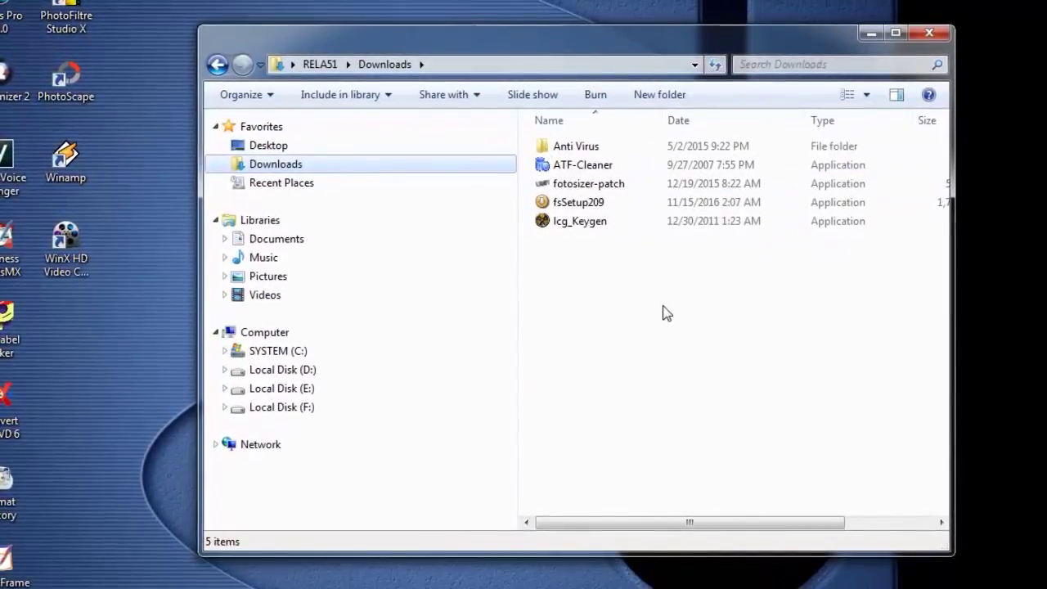
- Run the fsSetup209 installer with English as the language and continue past the welcome page
left_click(631, 210)
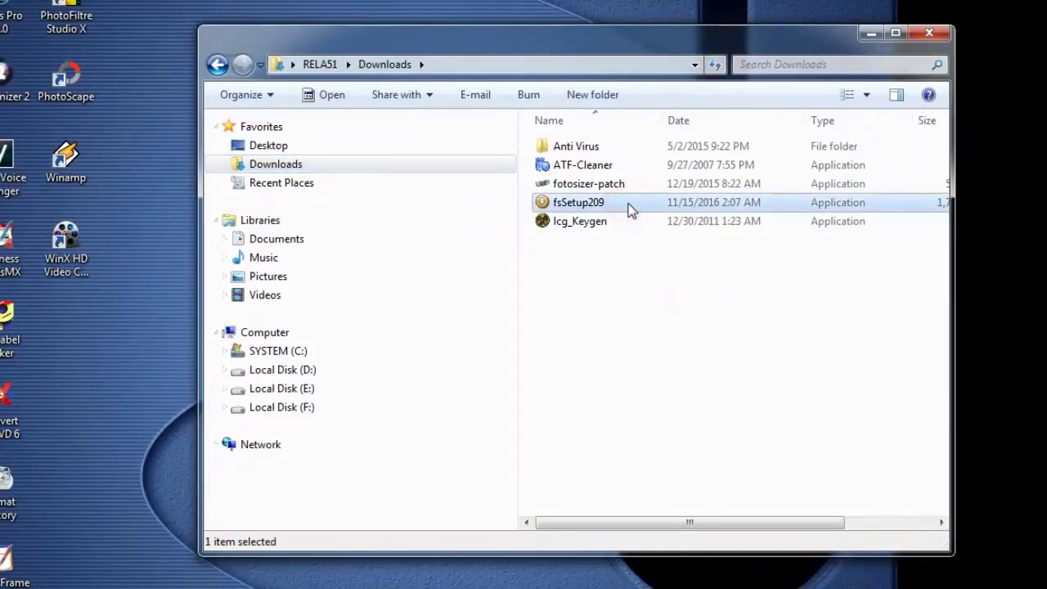
double_click(631, 209)
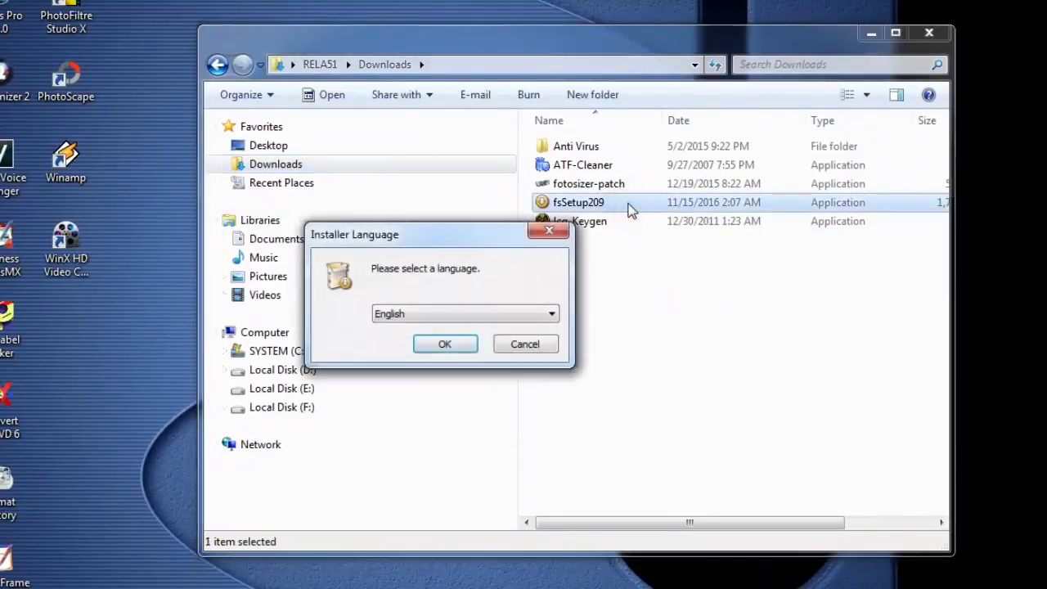
left_click(463, 347)
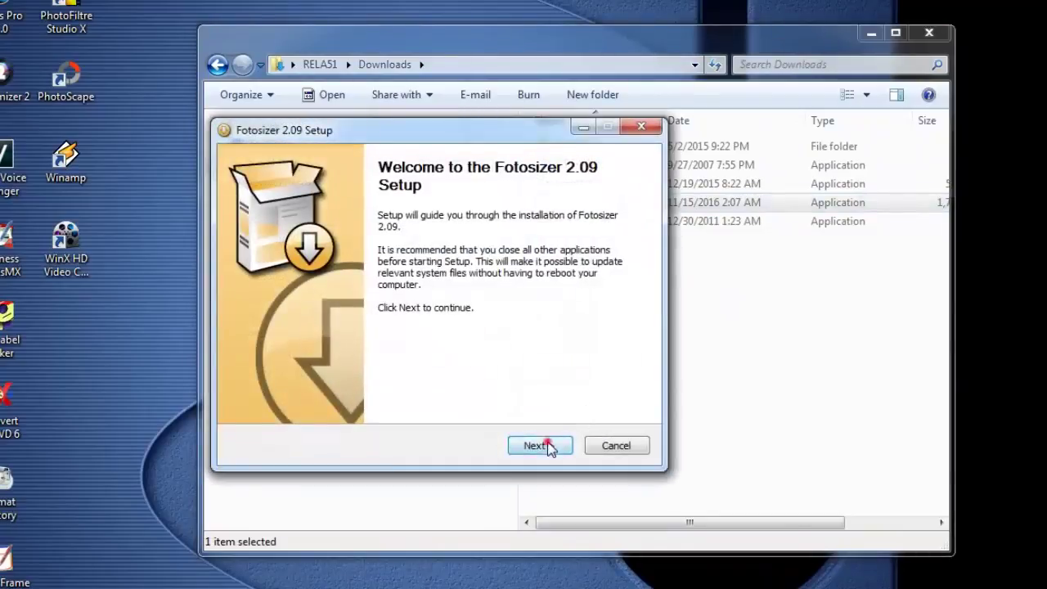
left_click(546, 444)
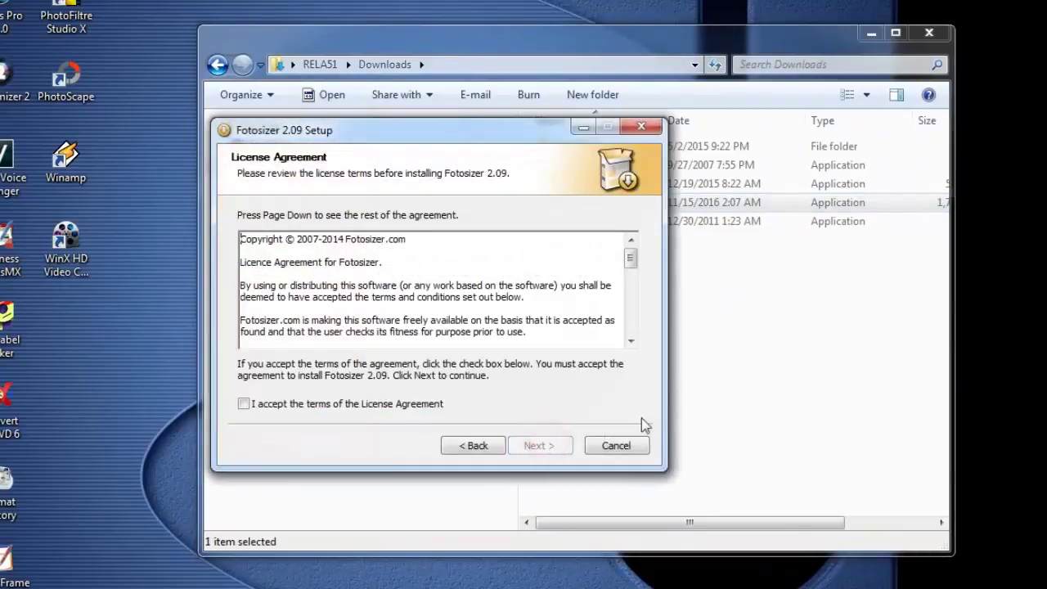
- Accept the license agreement and keep C:\Program Files\Fotosizer as the install location
left_click(243, 403)
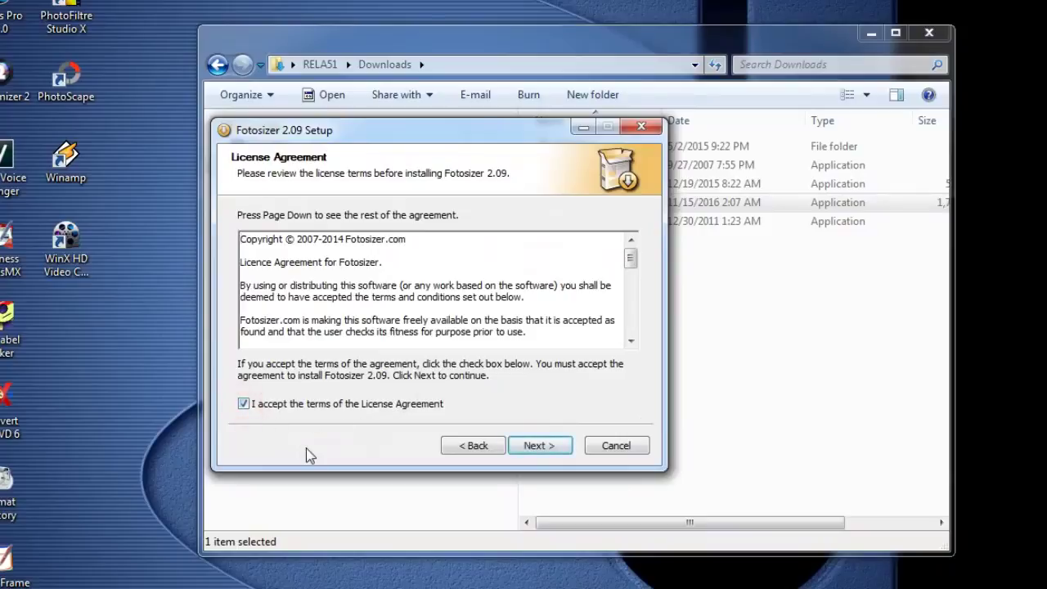
left_click(540, 448)
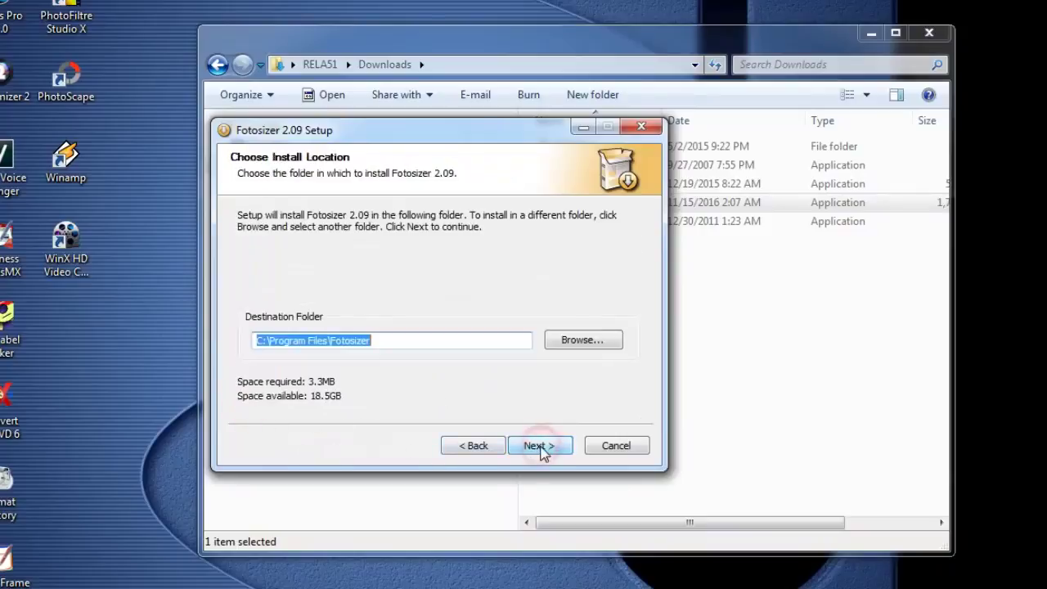
left_click(540, 448)
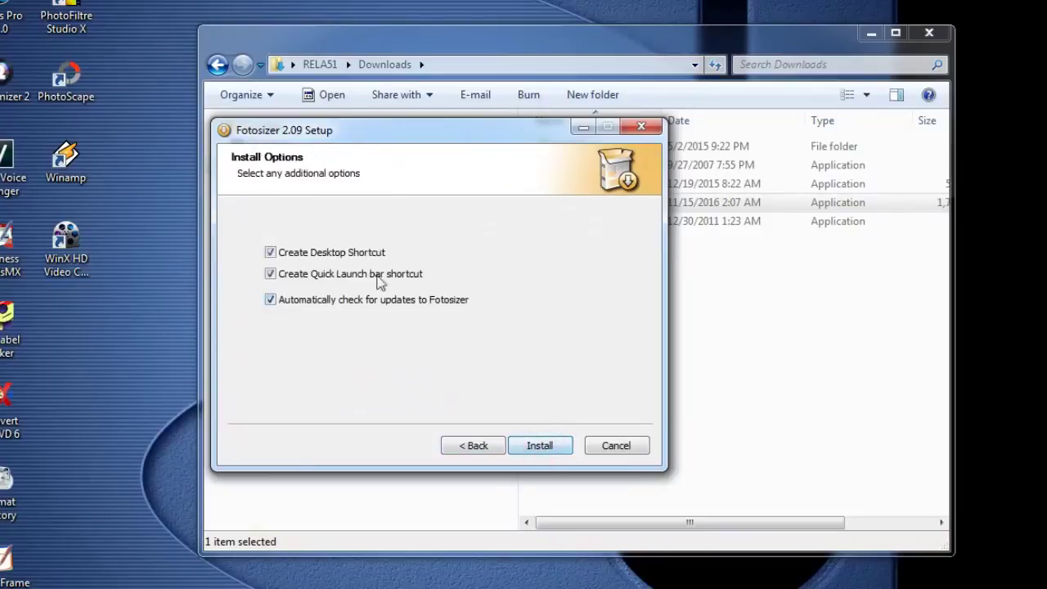
- Install Fotosizer 2.09 with automatic update checks turned off, and finish setup without running the program
left_click(271, 300)
left_click(549, 451)
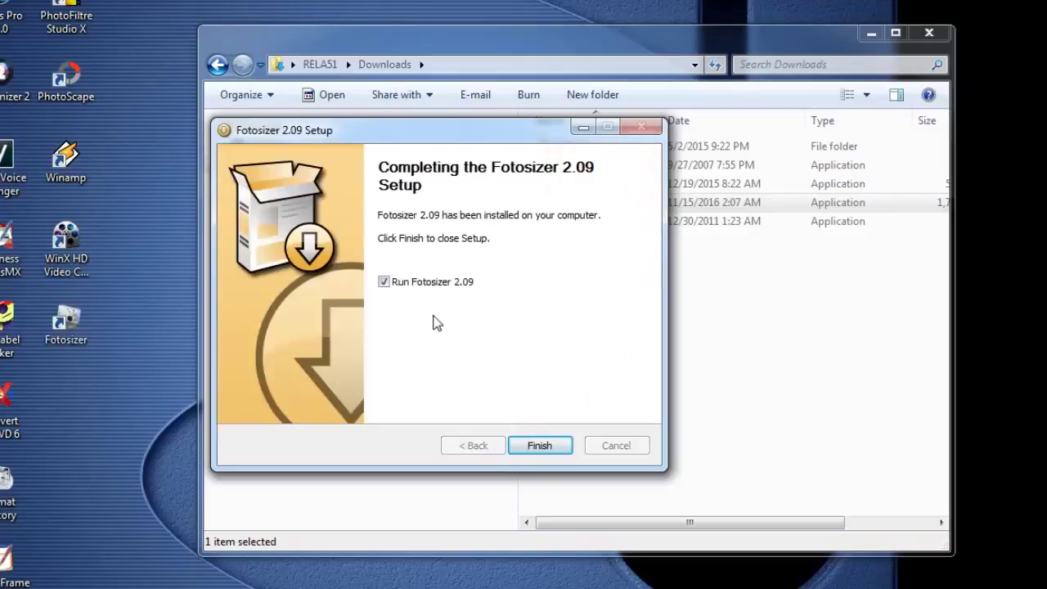
left_click(384, 285)
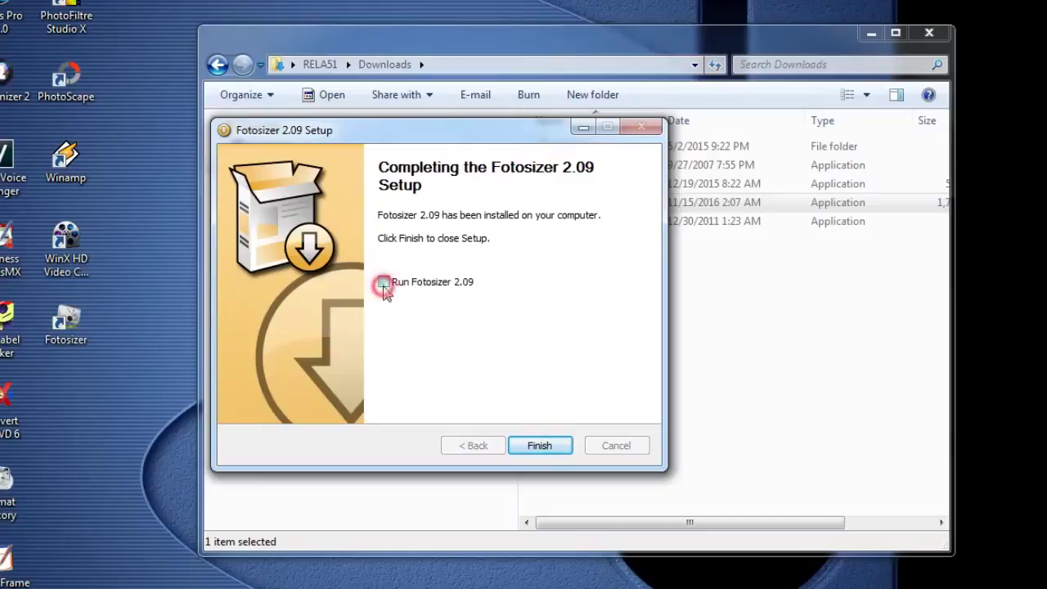
left_click(559, 448)
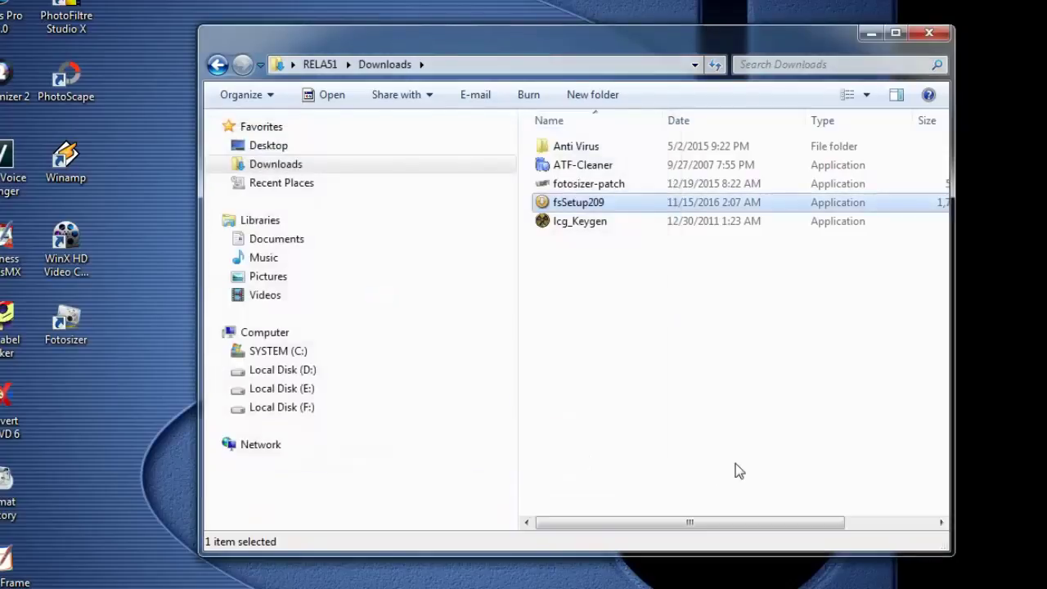
- Run fotosizer-patch from the Downloads folder, start the patch and agree to search for the target file
left_click_drag(525, 45, 533, 71)
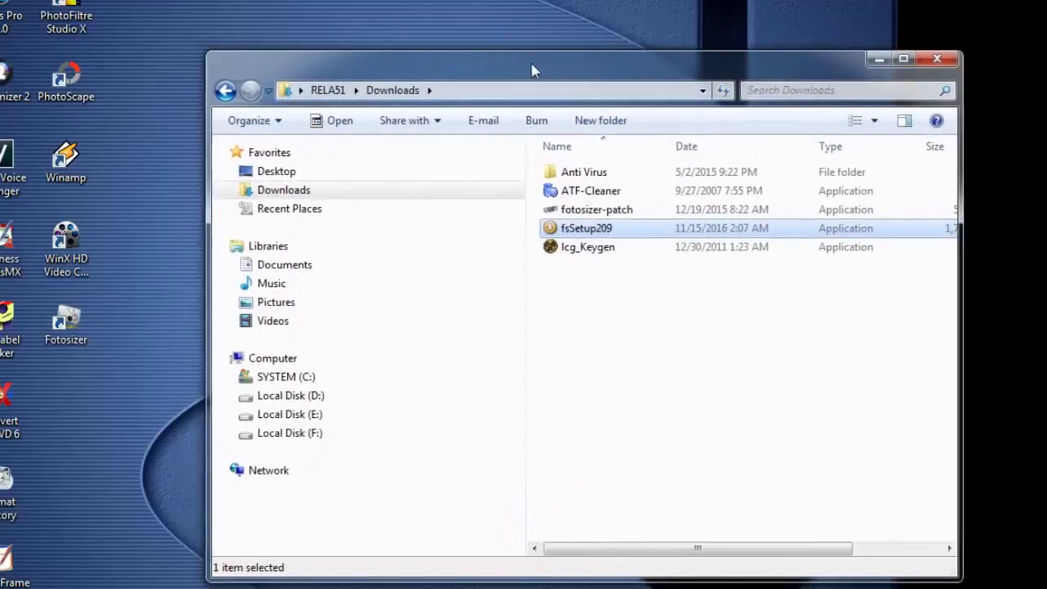
left_click(615, 210)
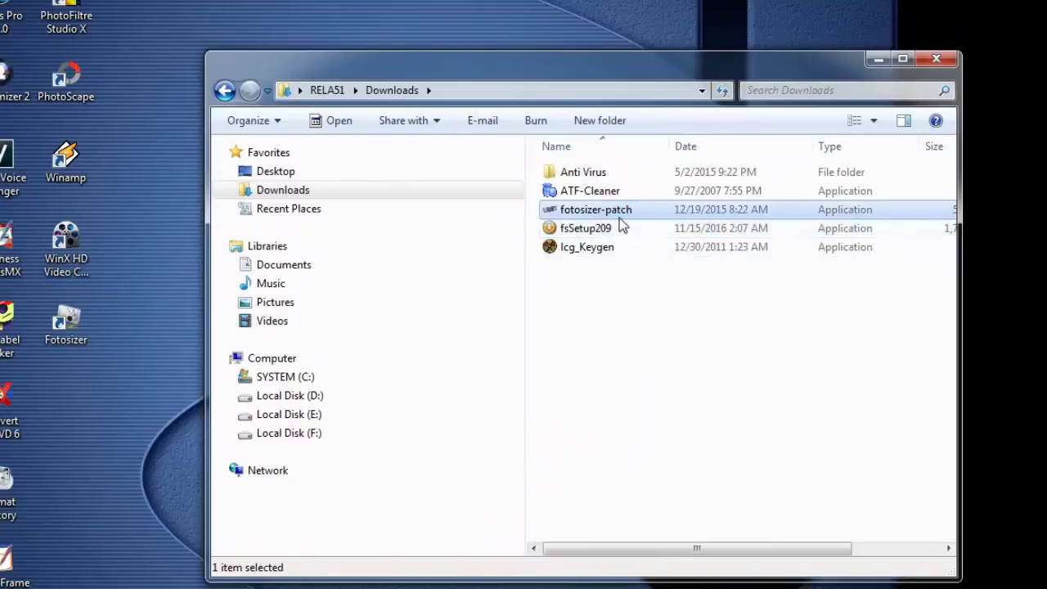
mouse_move(622, 213)
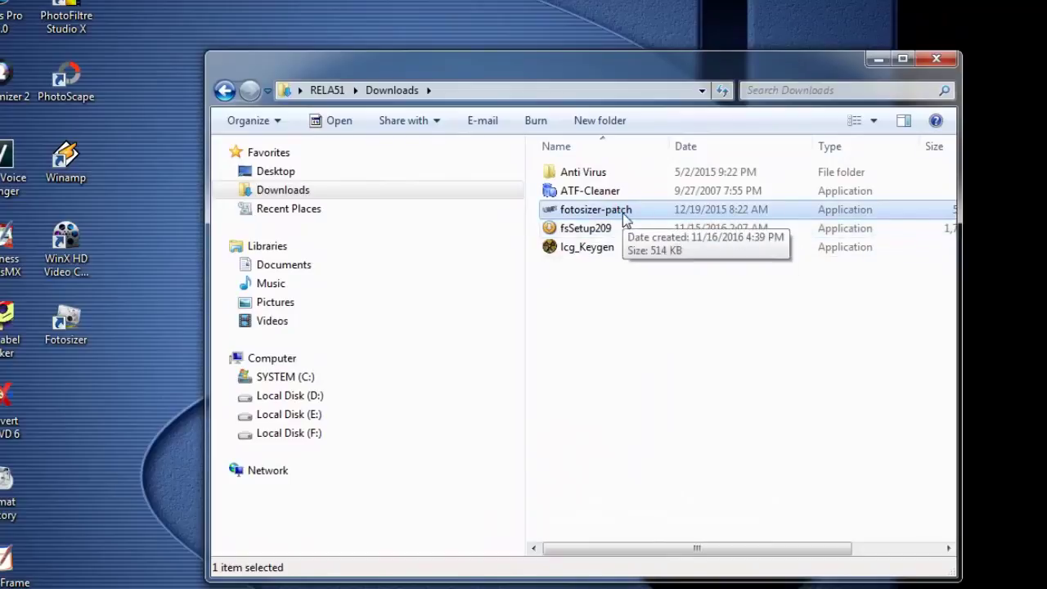
double_click(623, 212)
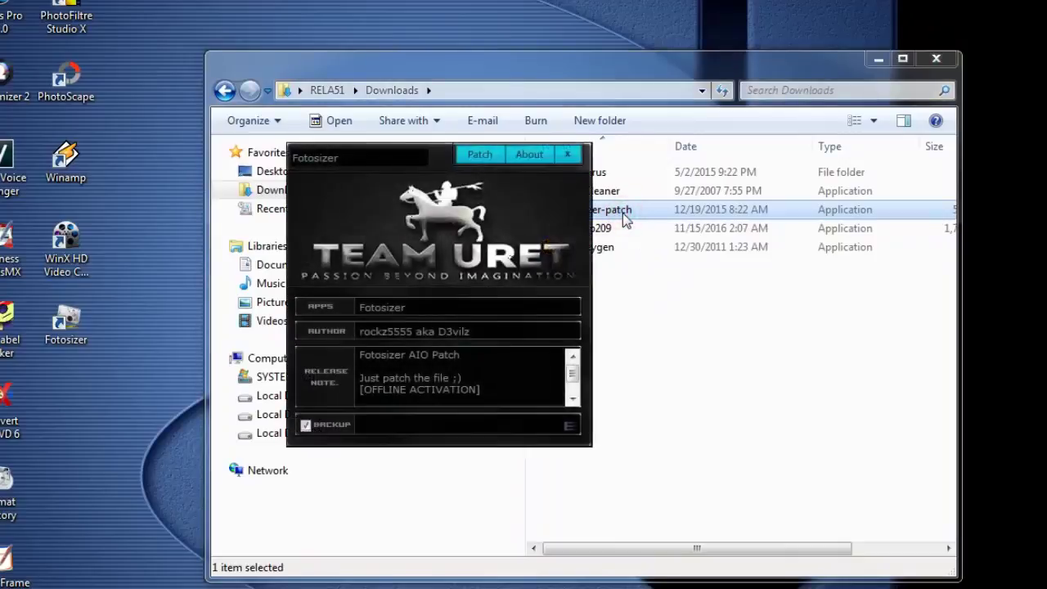
left_click(483, 157)
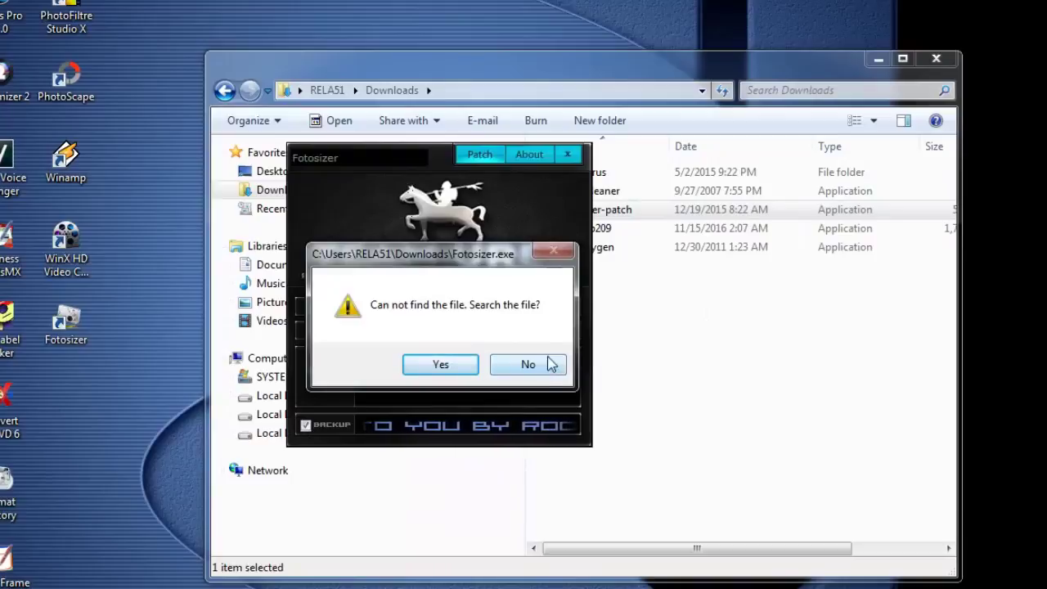
left_click(461, 369)
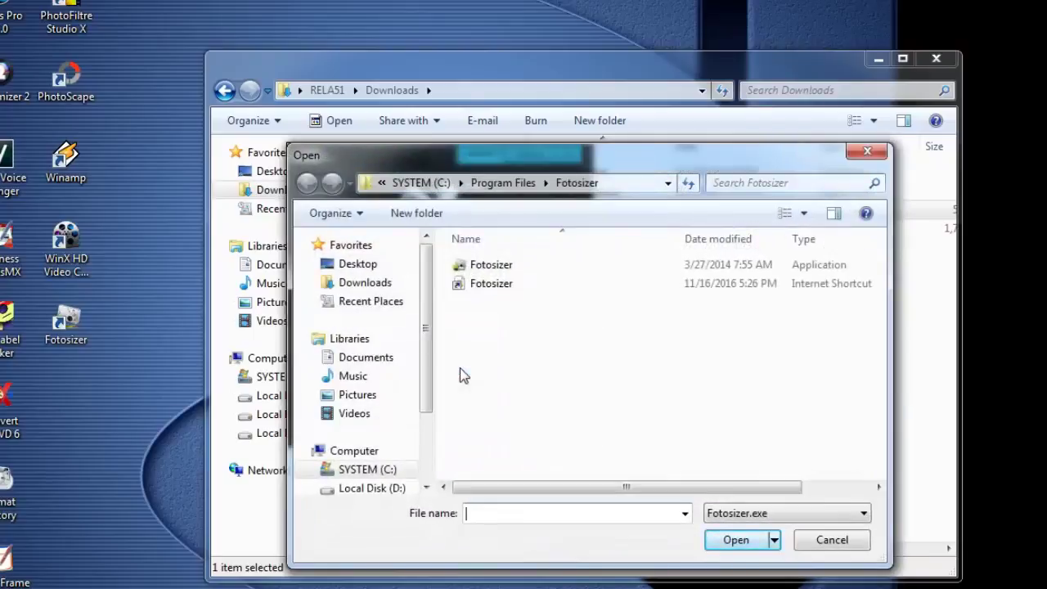
- Browse to C:\Program Files\Fotosizer and open the Fotosizer application as the file to patch
left_click_drag(426, 277, 431, 342)
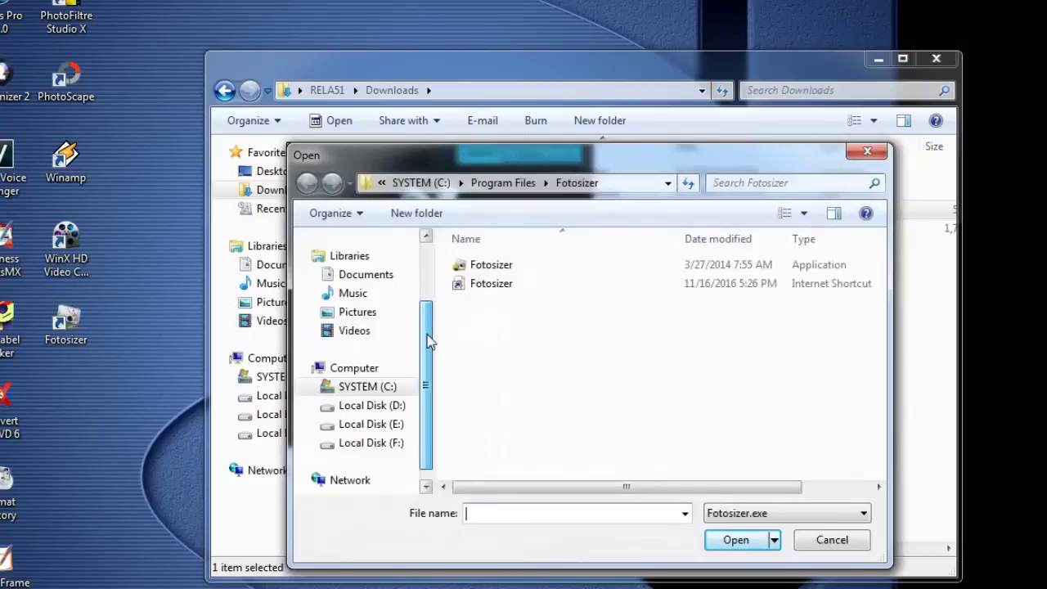
left_click(319, 390)
left_click(528, 326)
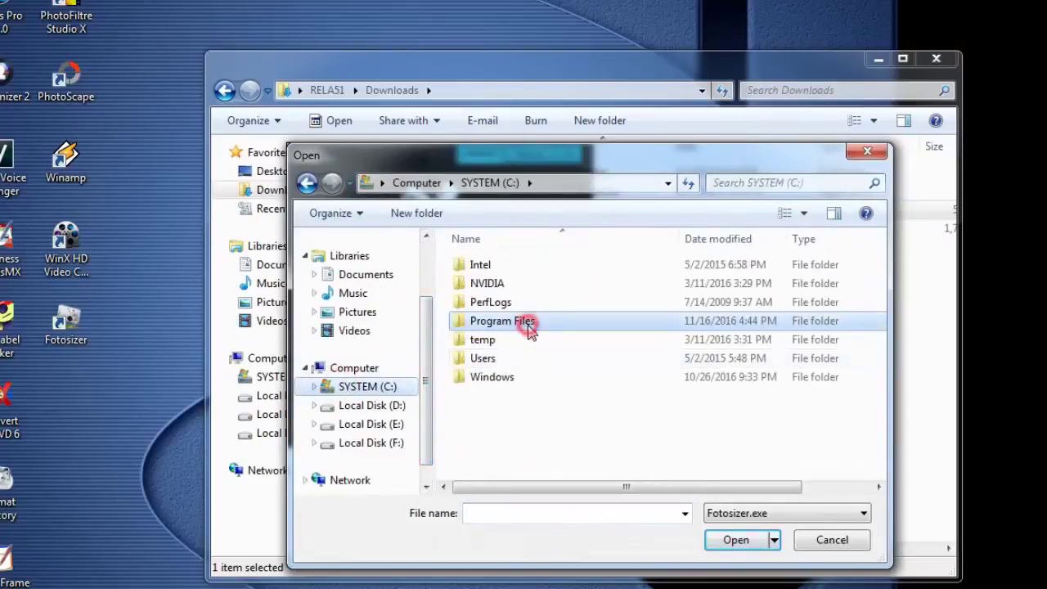
double_click(528, 324)
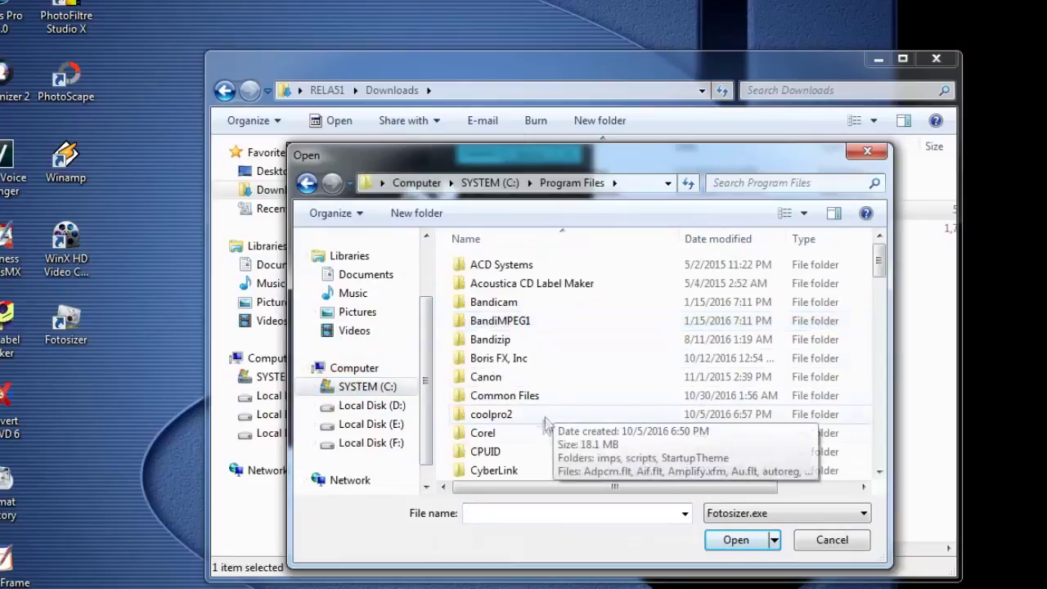
left_click_drag(882, 261, 892, 306)
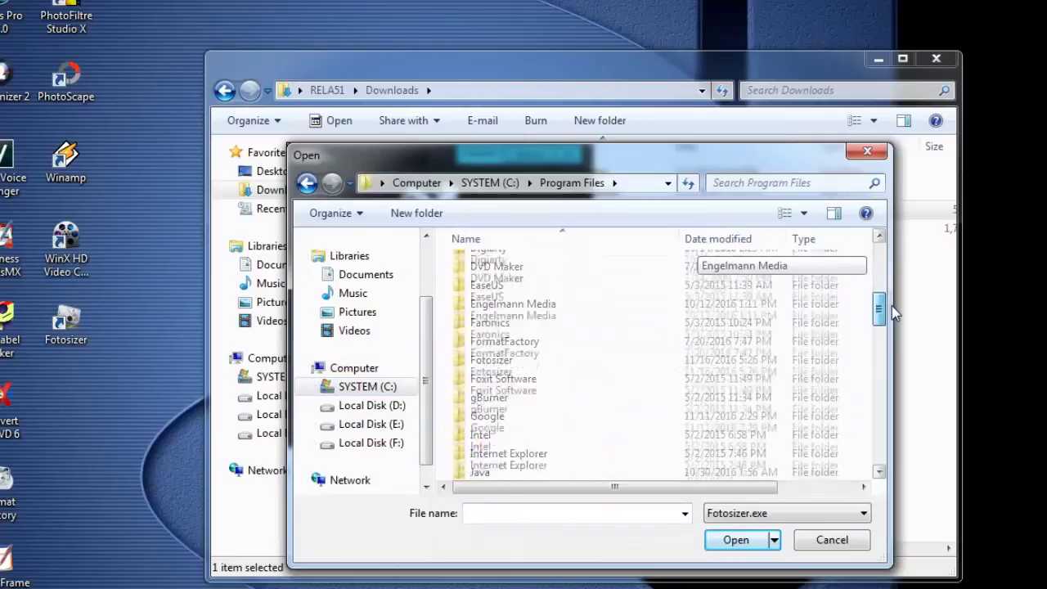
double_click(545, 362)
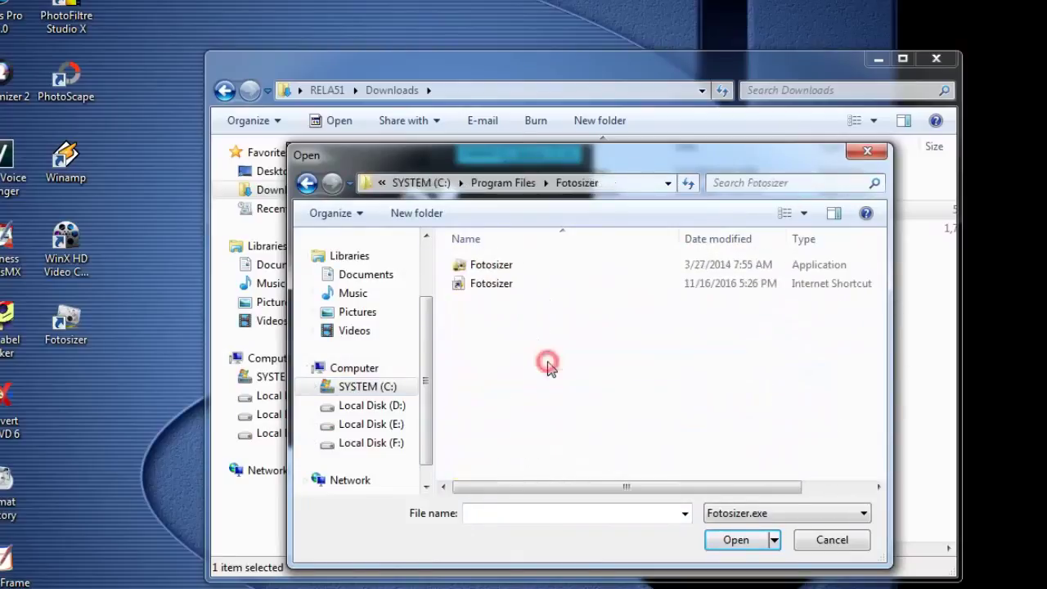
left_click(512, 272)
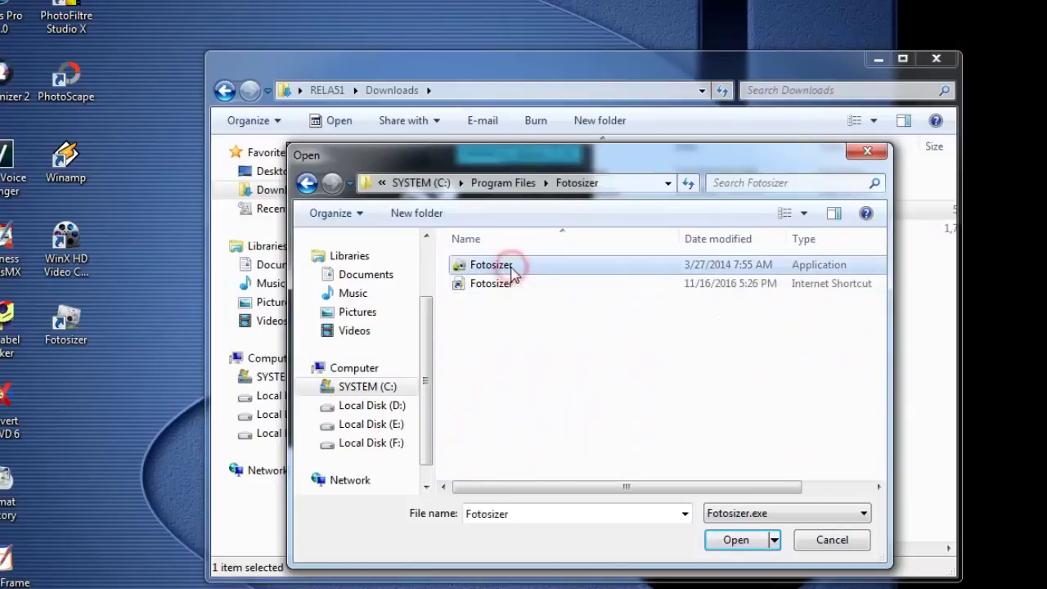
left_click(736, 540)
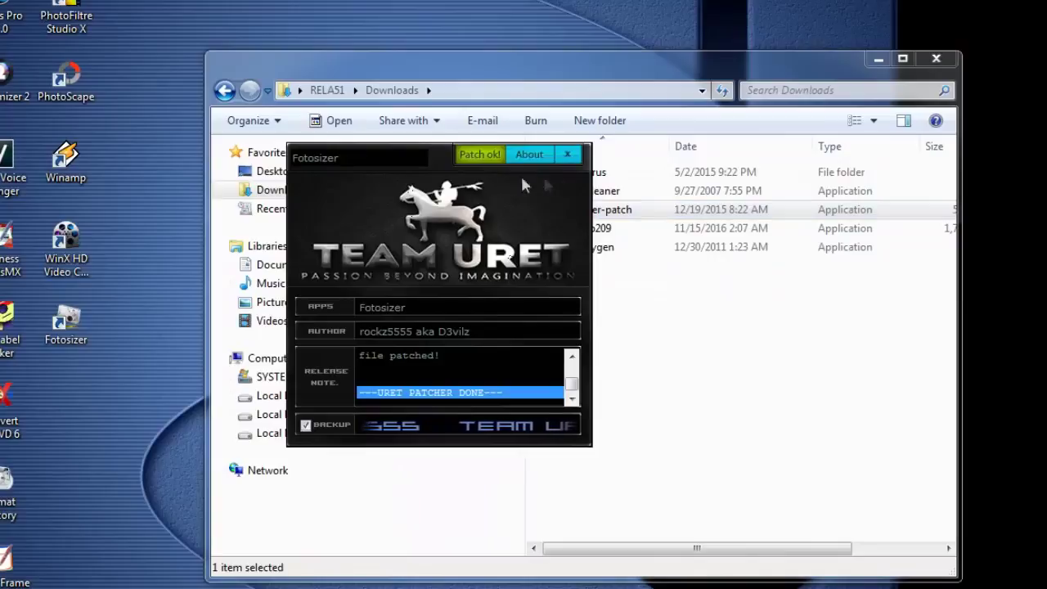
- Close the patcher and the Downloads window, and launch Fotosizer from its desktop shortcut
left_click(571, 154)
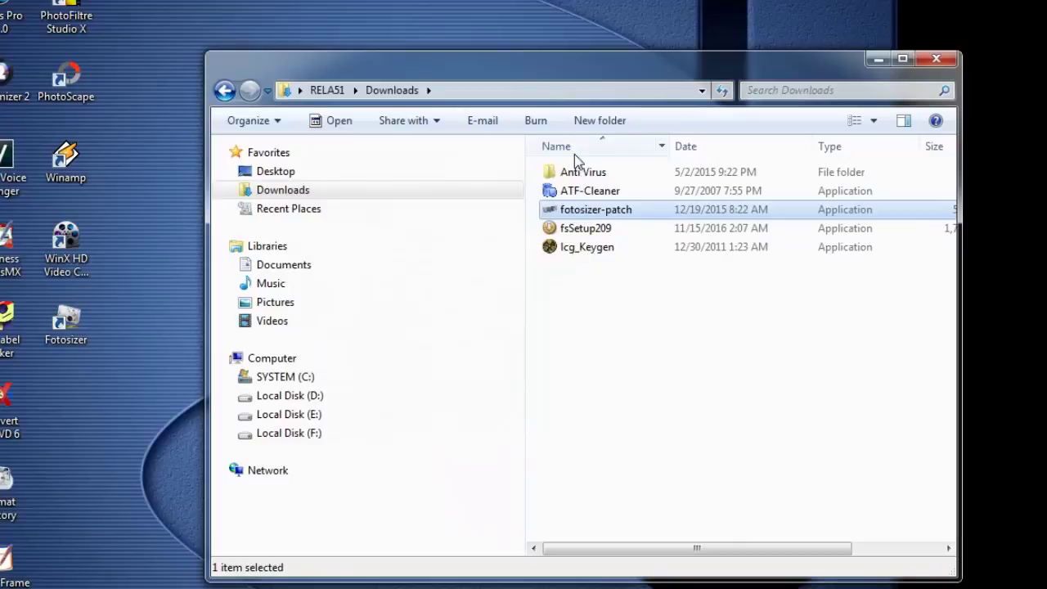
left_click(937, 59)
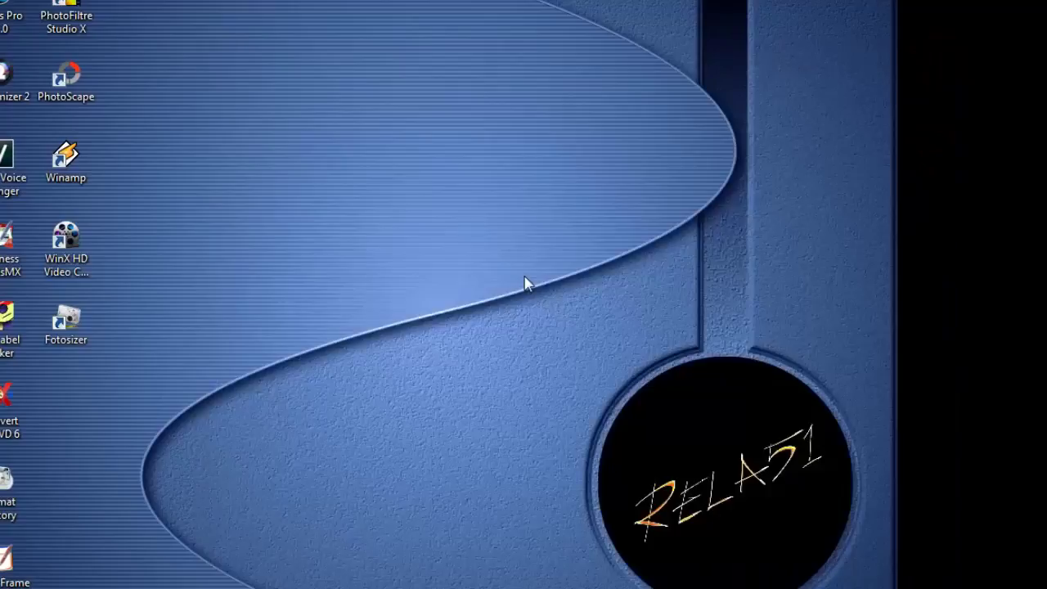
double_click(82, 323)
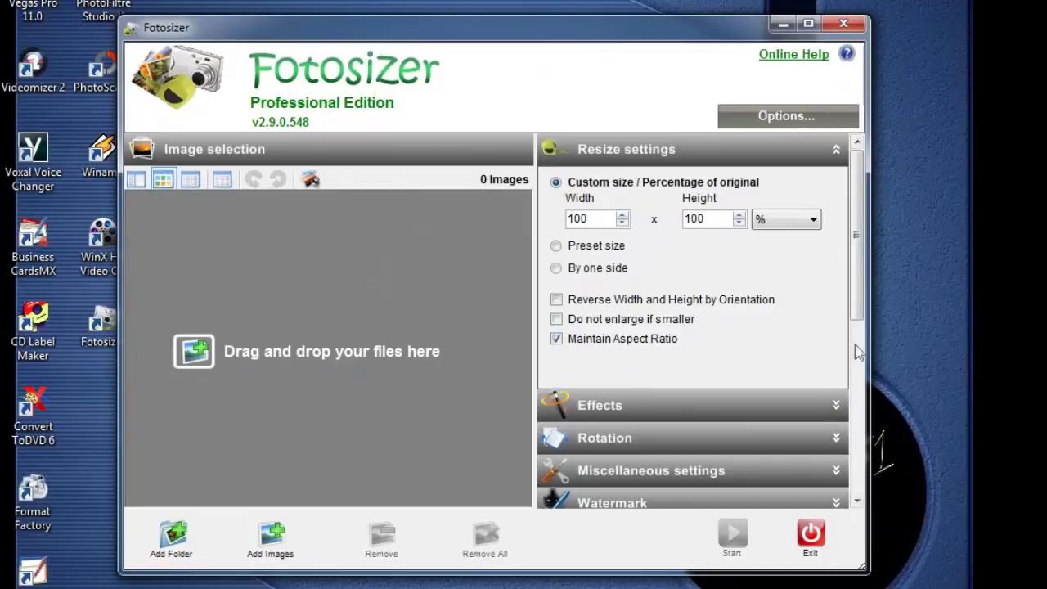
- Expand the Effects, Rotation, Miscellaneous settings and Watermark sections and examine the editing settings they offer
scroll(863, 320, "down", 3)
scroll(869, 319, "down", 2)
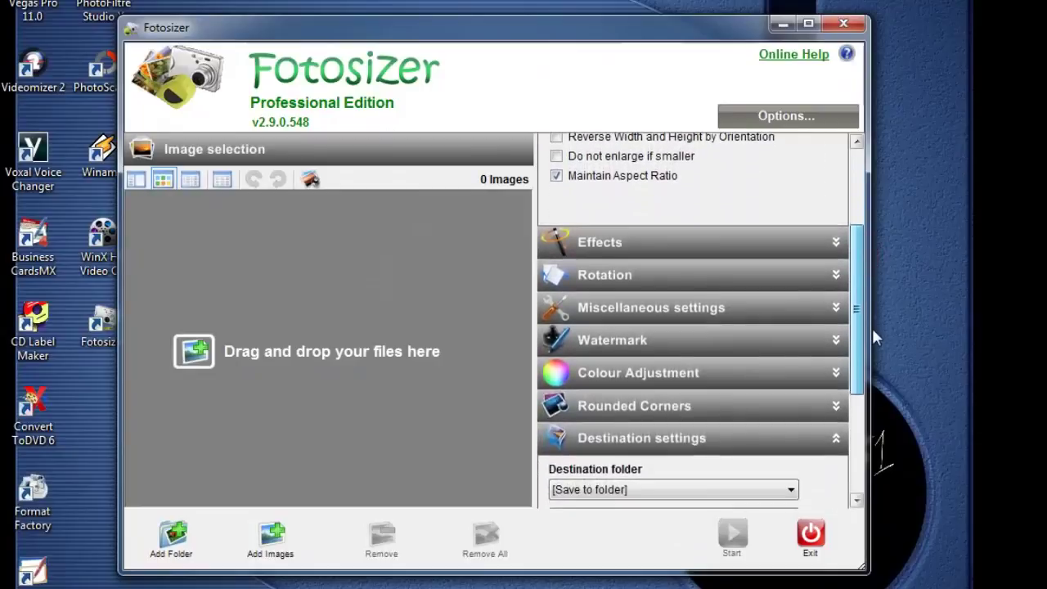
left_click(835, 243)
scroll(834, 254, "down", 3)
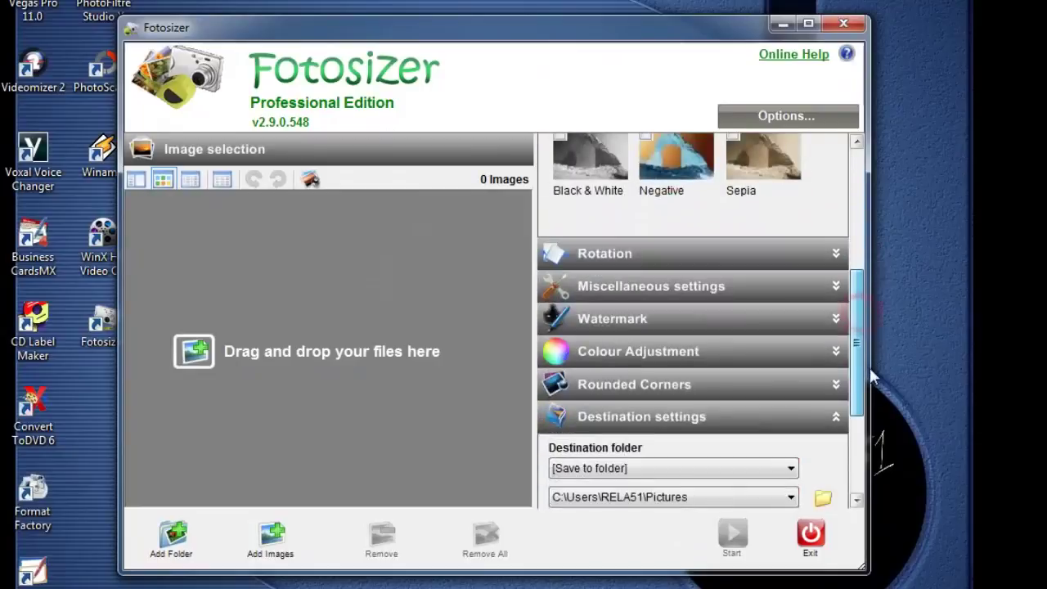
left_click(835, 256)
scroll(856, 306, "down", 3)
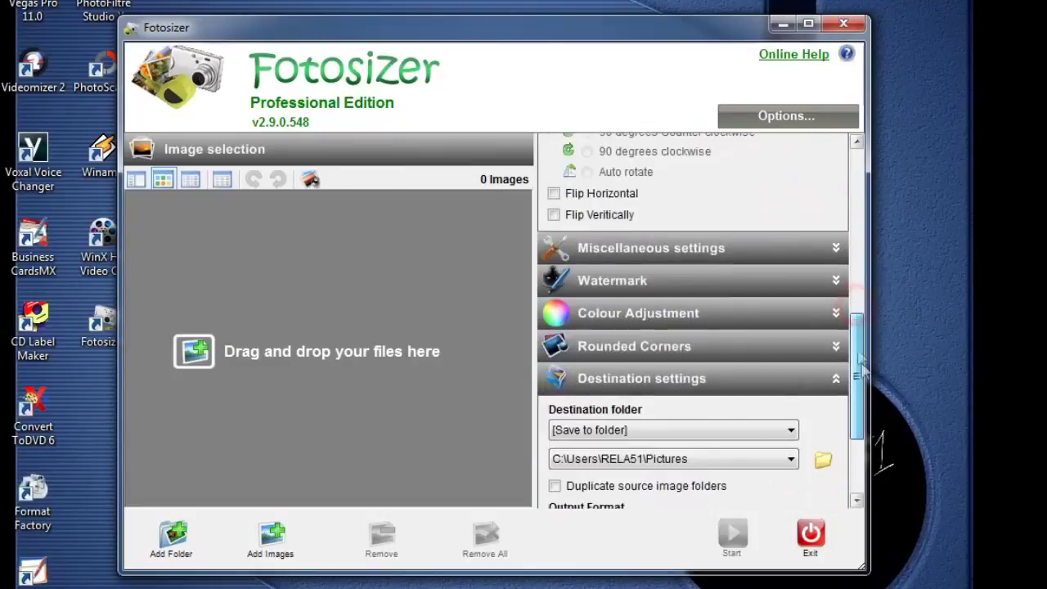
left_click(836, 249)
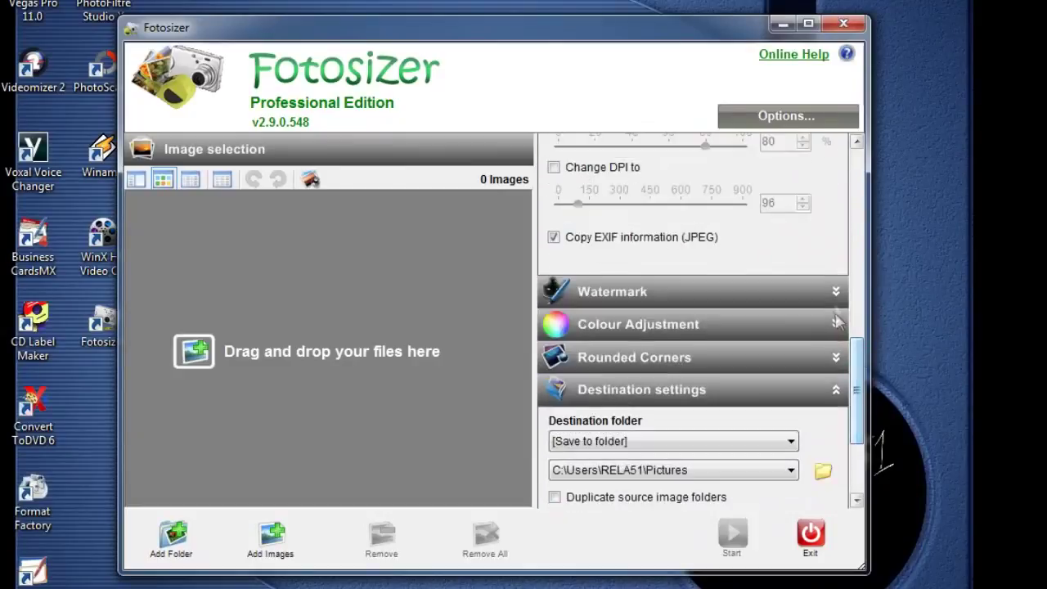
left_click(836, 294)
left_click_drag(856, 382, 866, 204)
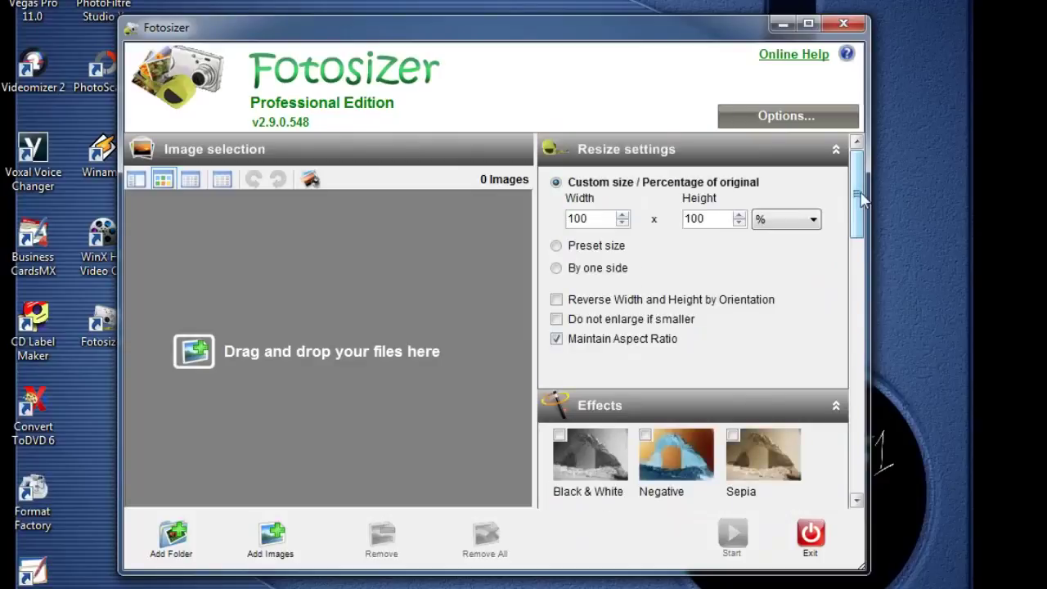
- Turn off the automatic check for Fotosizer updates in the program options and view the About information before accepting
left_click(786, 118)
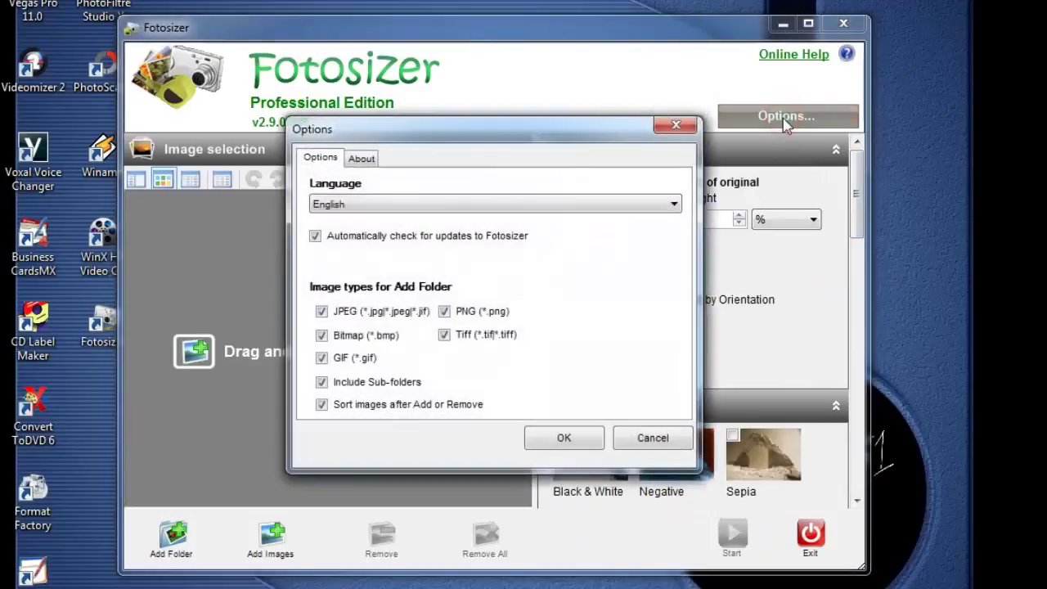
left_click(315, 236)
left_click(362, 158)
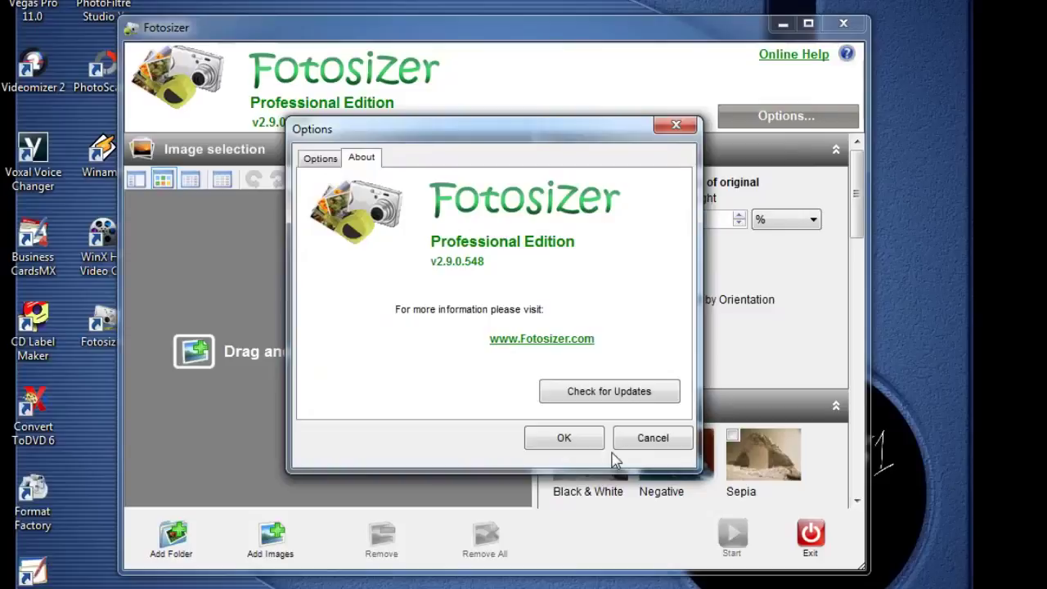
left_click(563, 437)
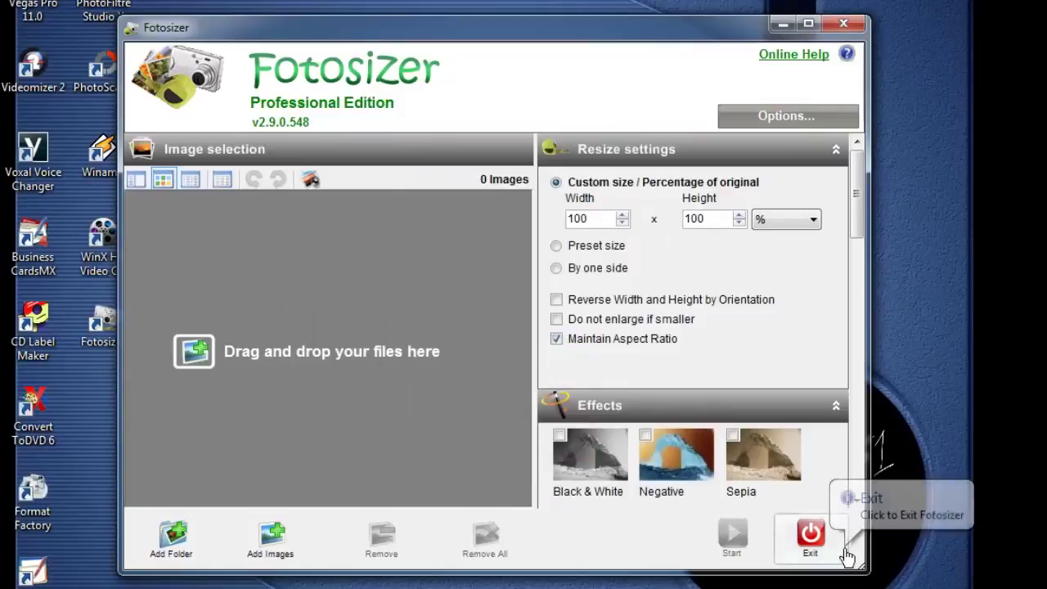
- Shift the Fotosizer window aside on the desktop and exit the program
left_click_drag(675, 34, 718, 28)
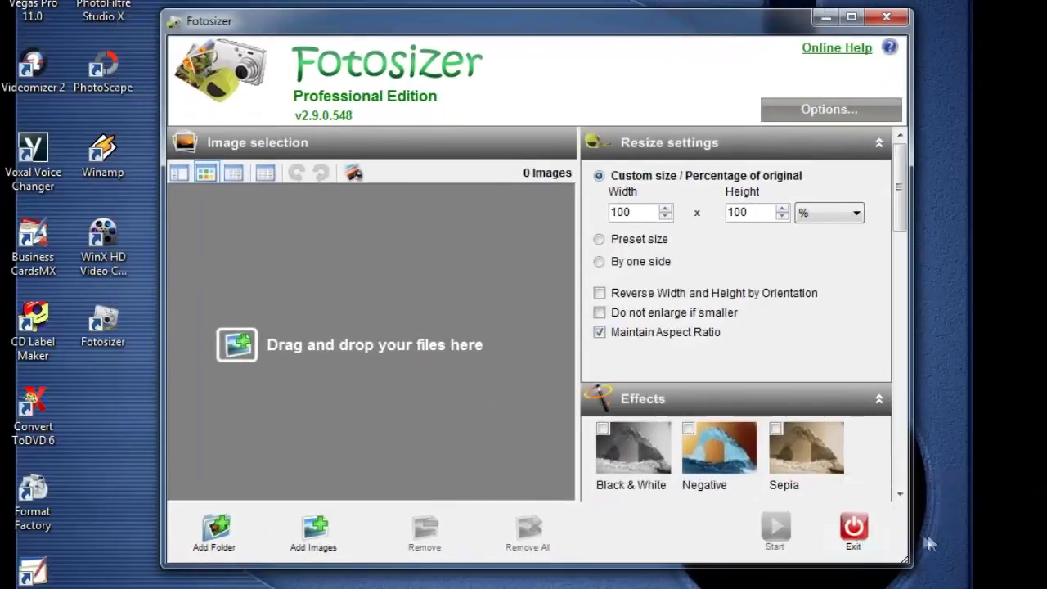
left_click(859, 540)
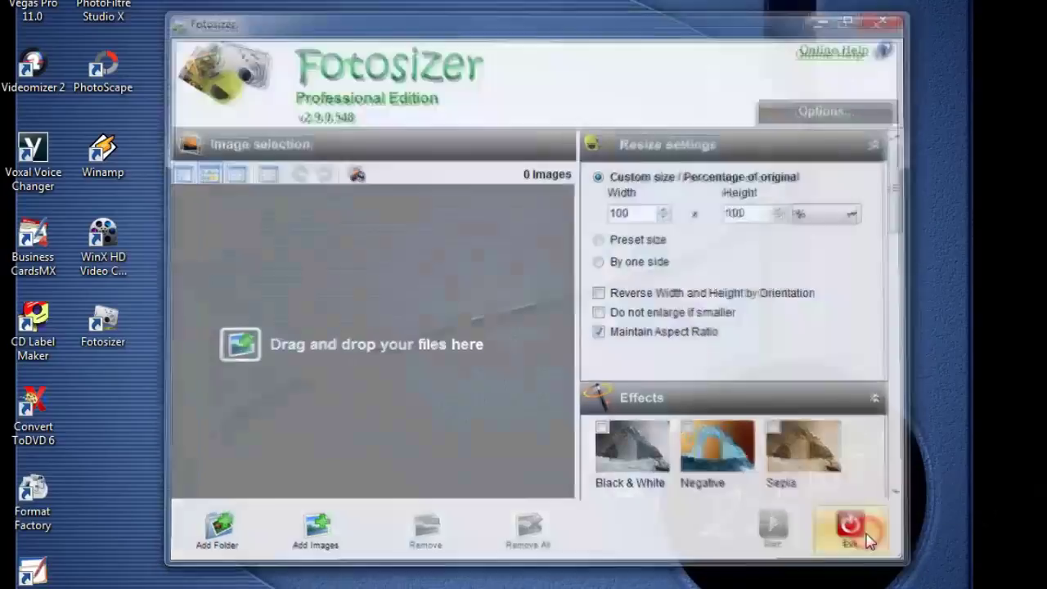